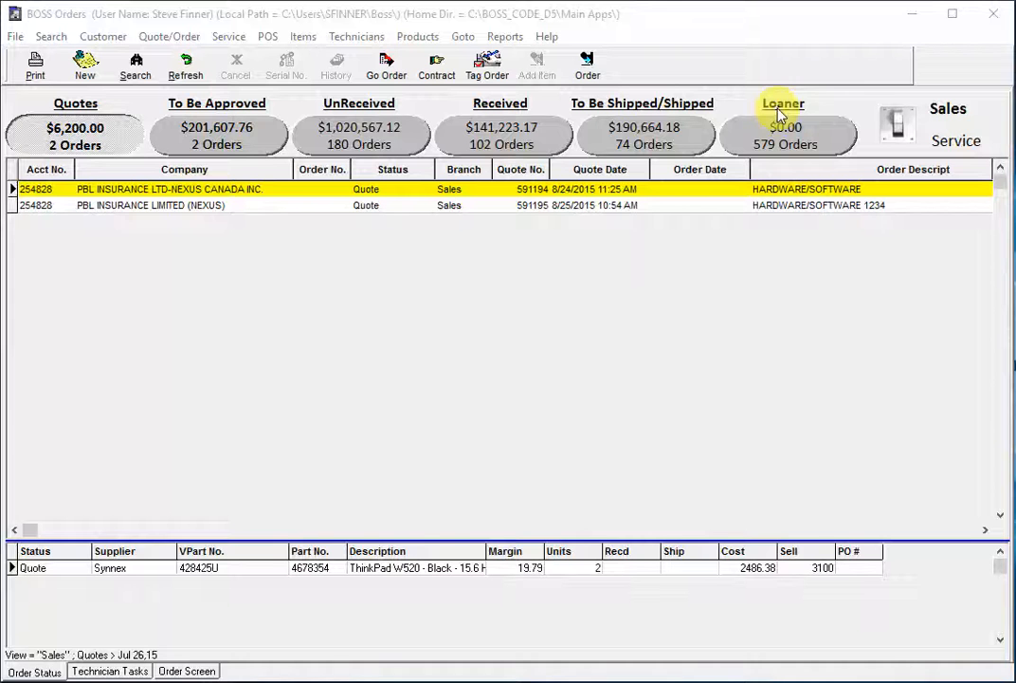
Switch the order status overview to Service orders and back to Sales orders.
click(901, 123)
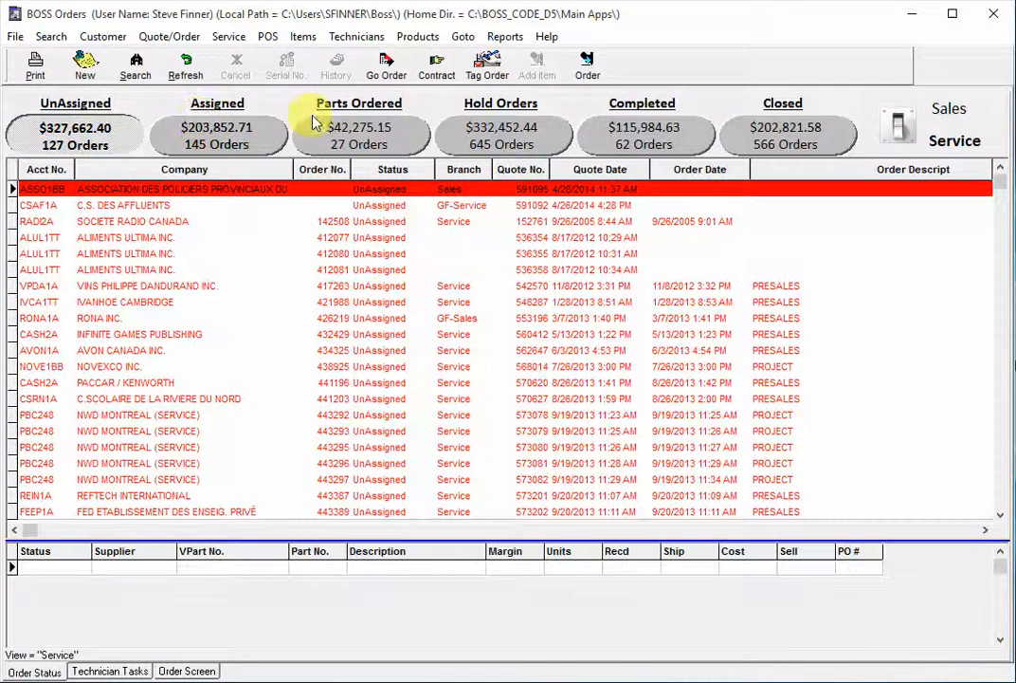
click(901, 125)
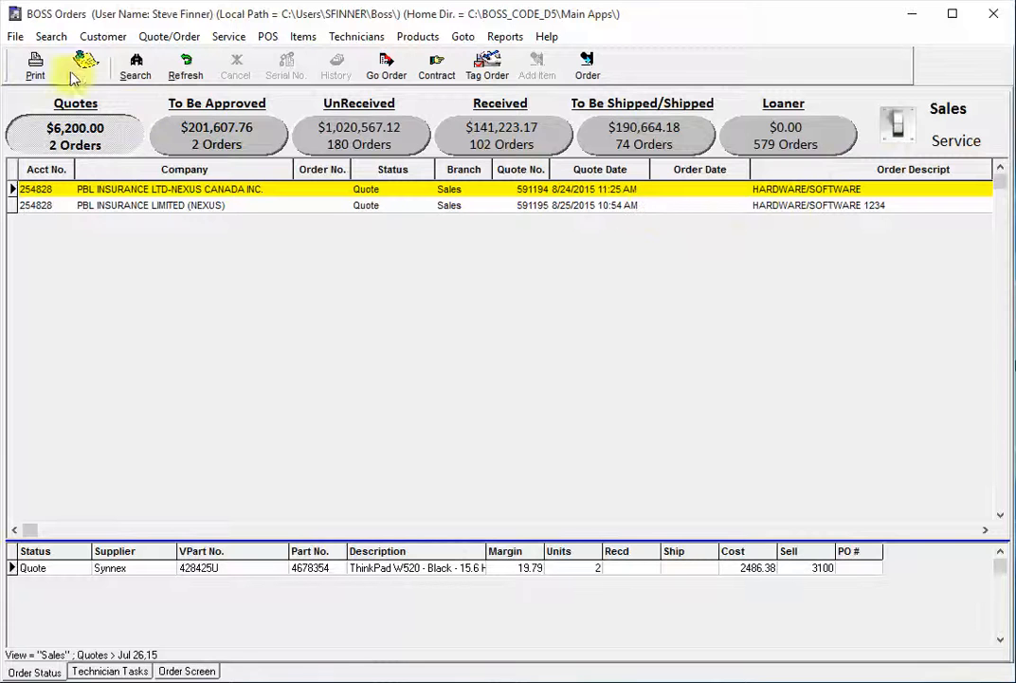
Enable Hide Service Screens in the user defaults and save the settings.
click(15, 38)
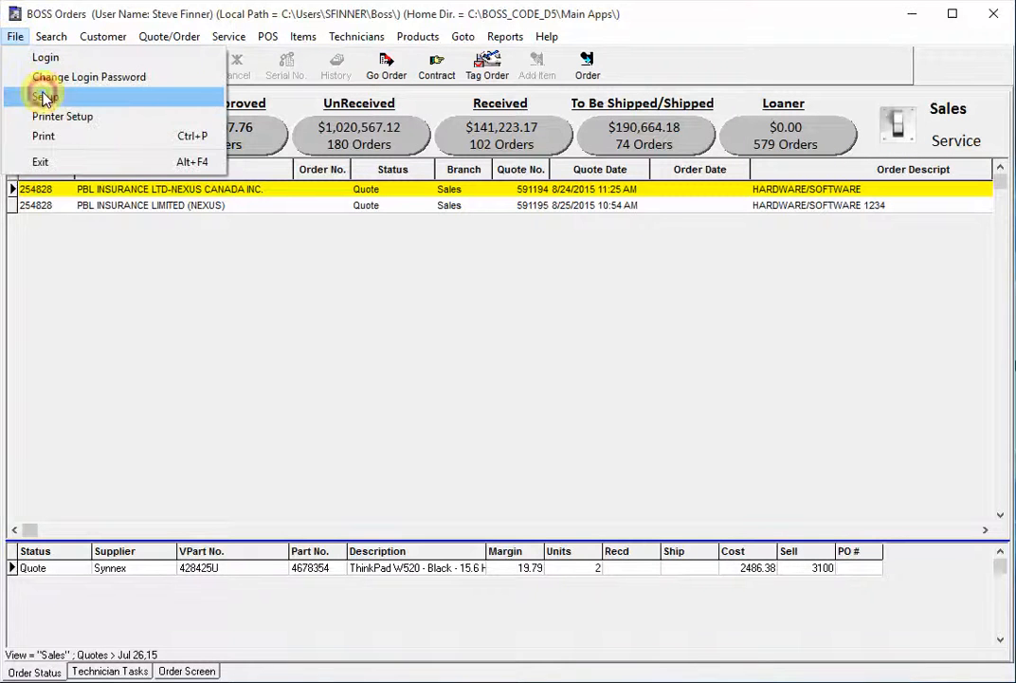
click(40, 96)
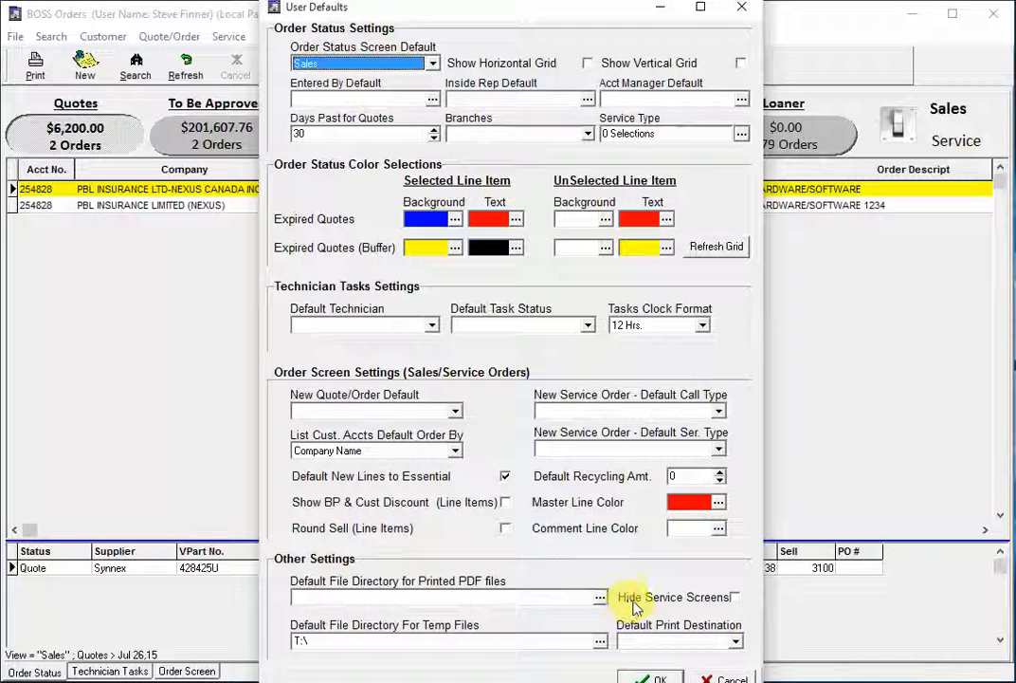
click(736, 597)
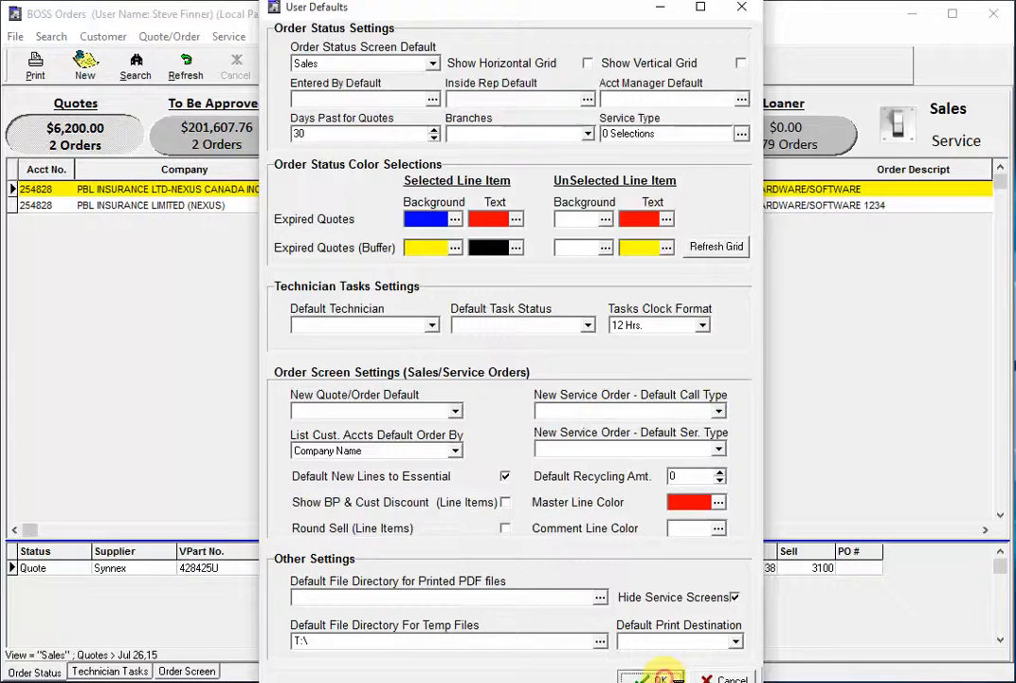
click(658, 678)
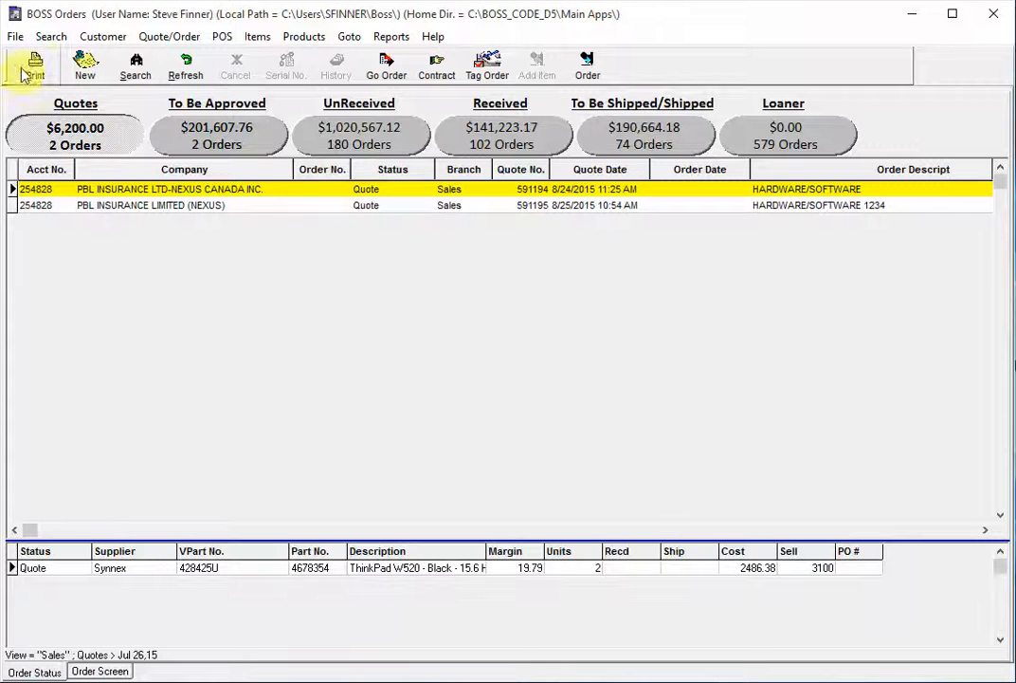
Set Entered By Default in the user defaults to the logged-in sales rep, found through the rep lookup, and save.
click(15, 38)
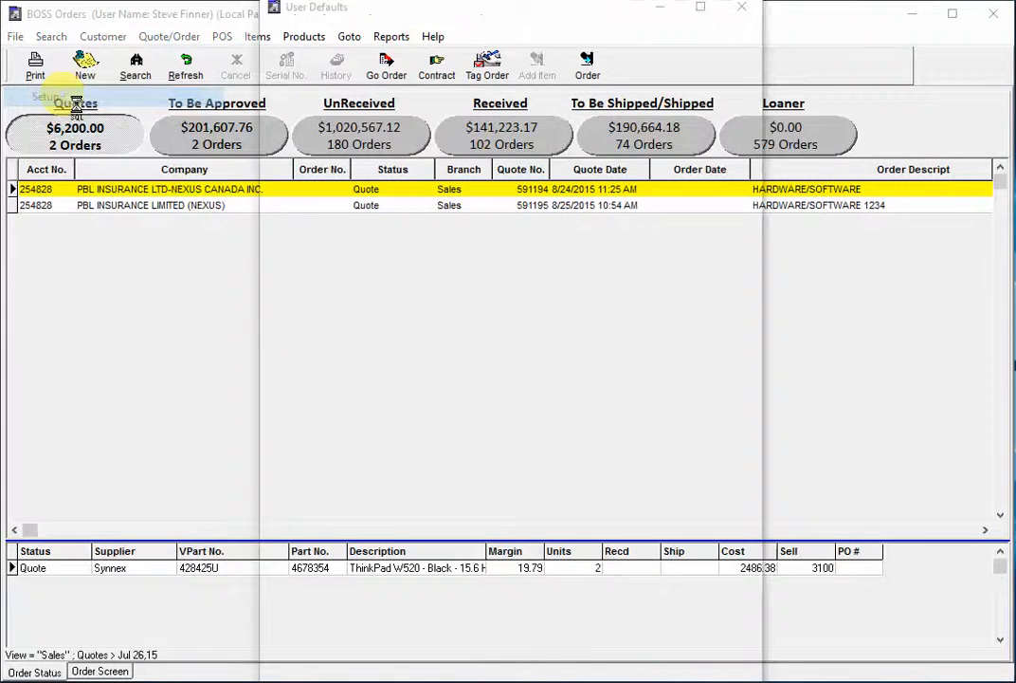
click(61, 96)
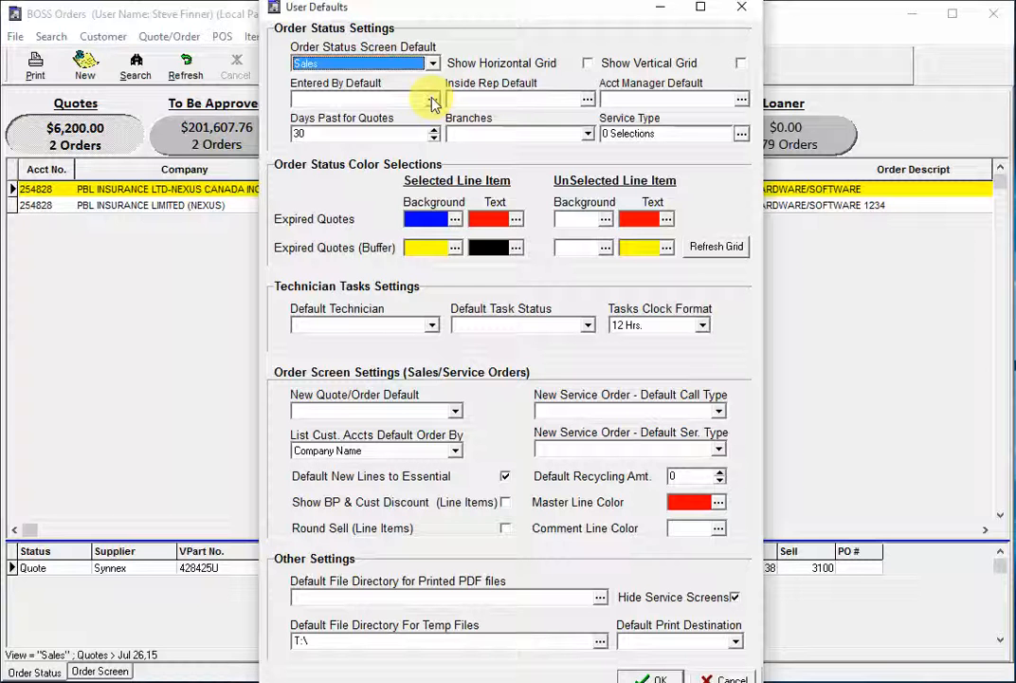
click(432, 99)
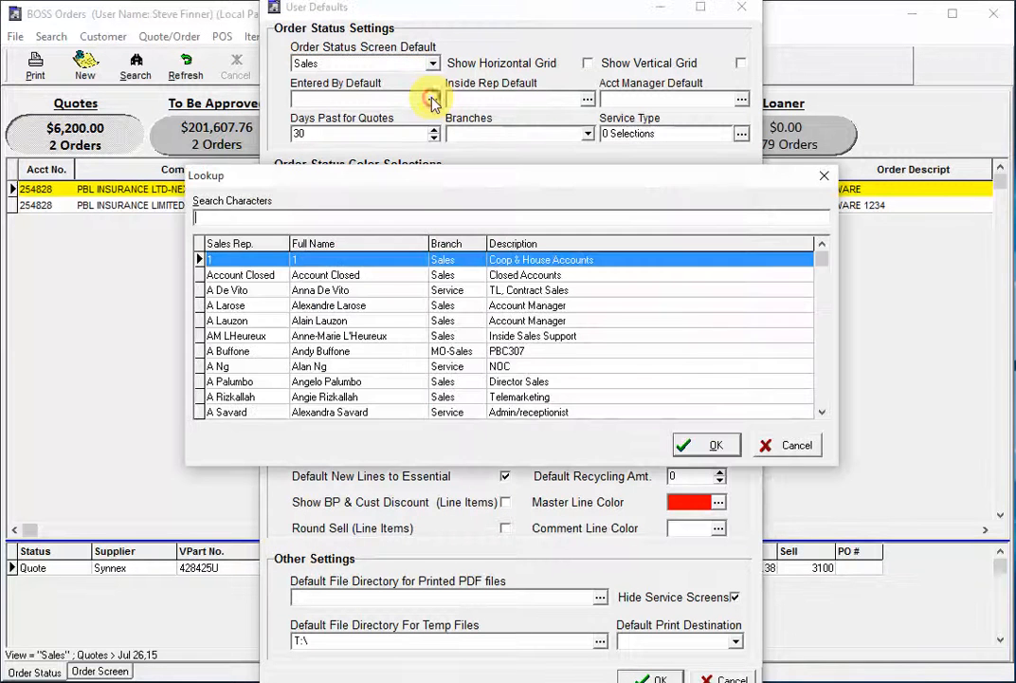
text(s. )
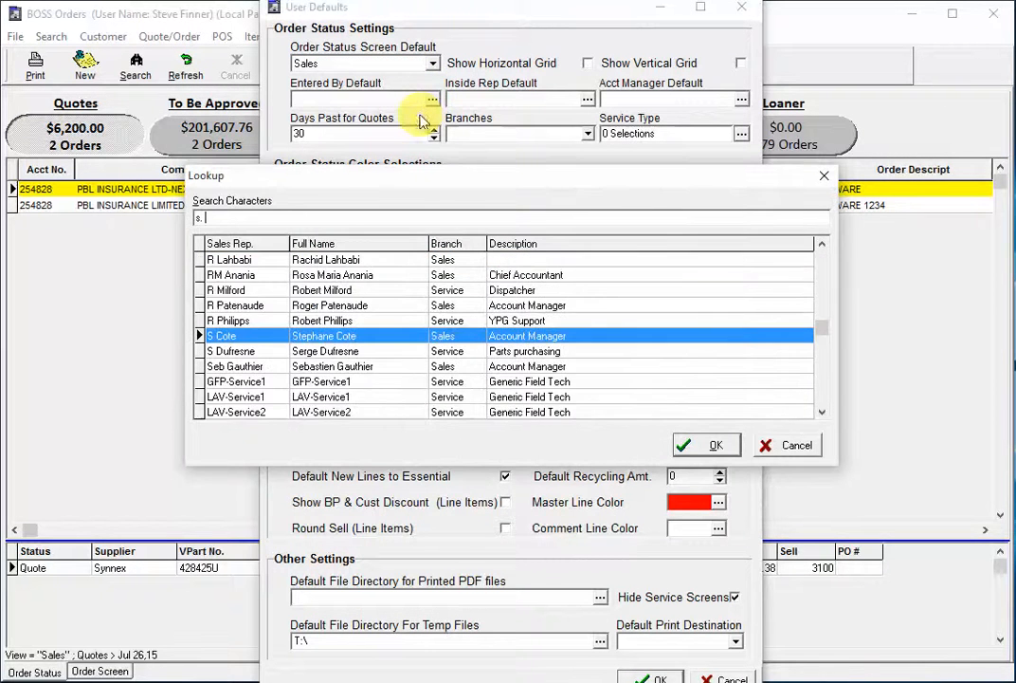
text(f)
double_click(391, 335)
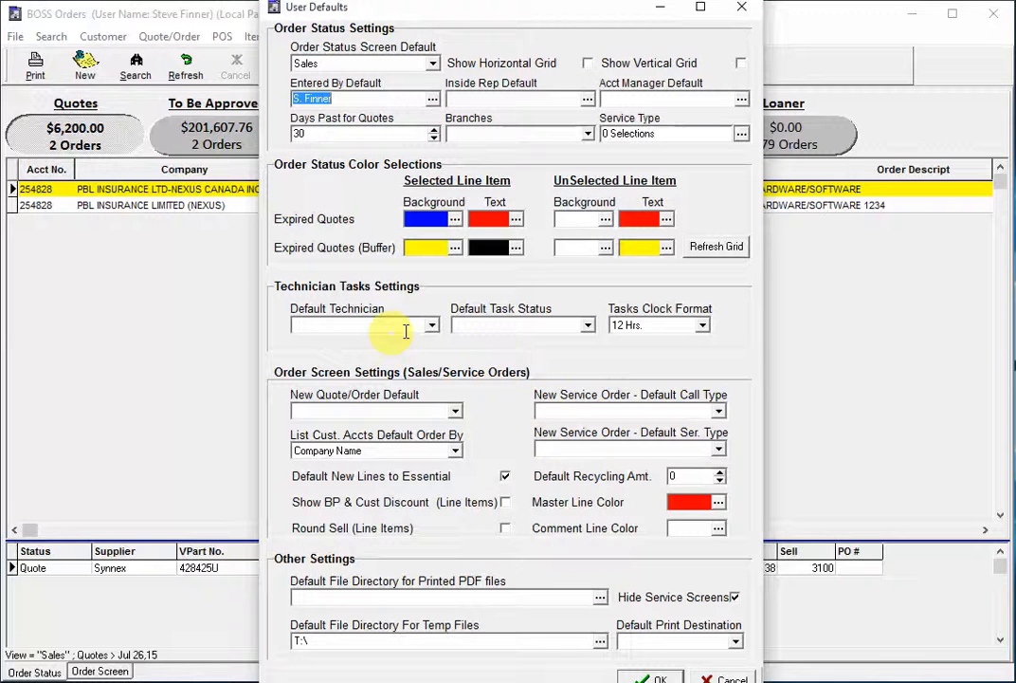
click(656, 679)
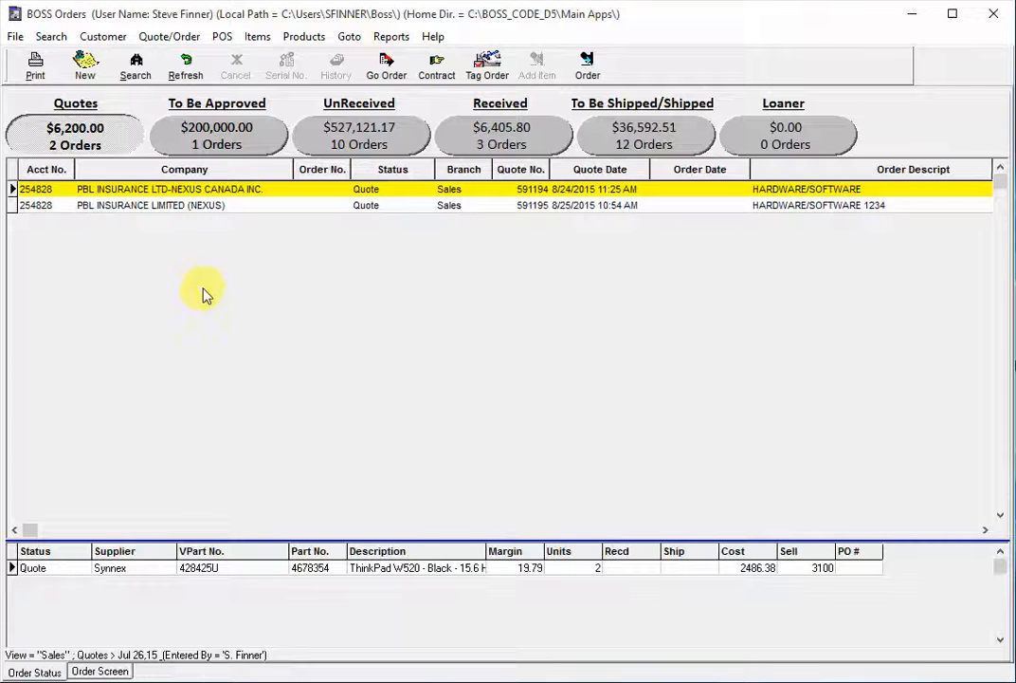
Review the To Be Approved orders and return to the Quotes list.
click(224, 206)
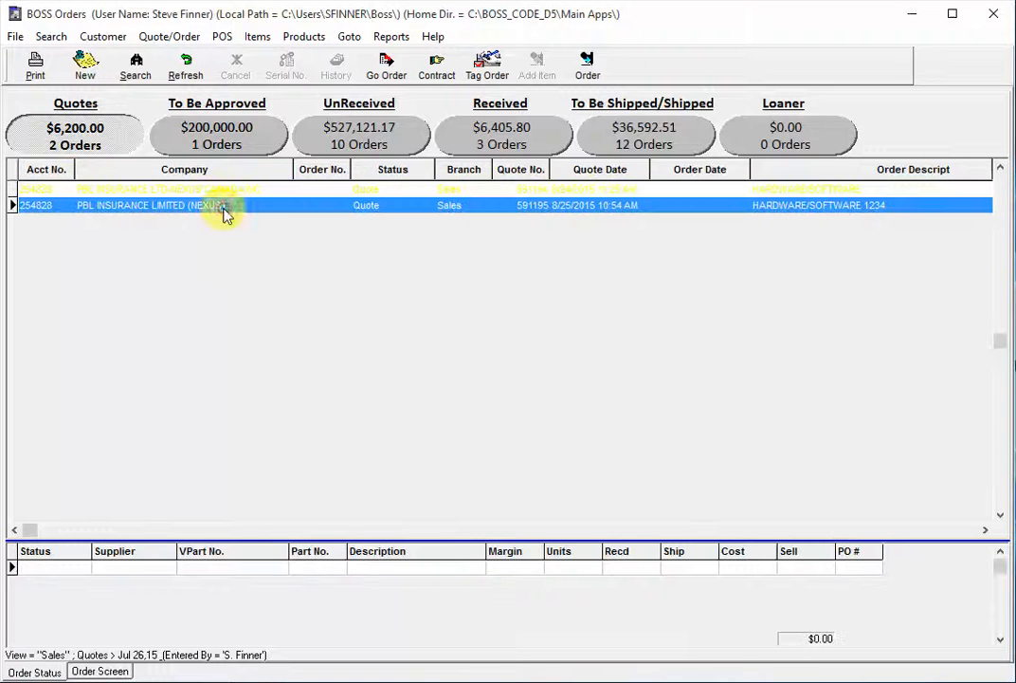
click(217, 150)
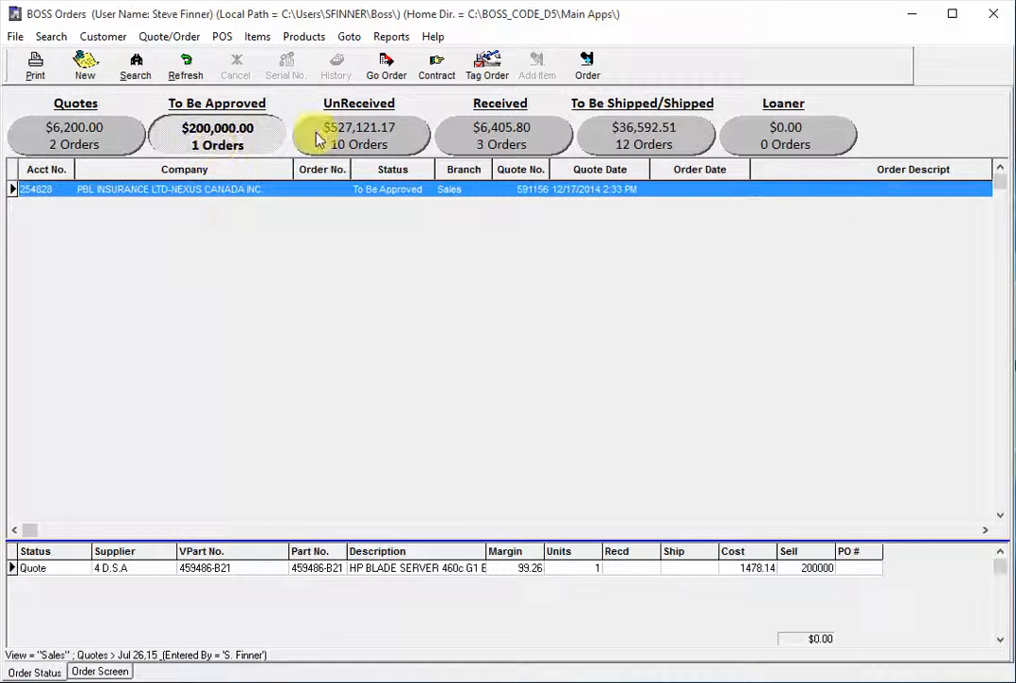
click(318, 140)
click(233, 133)
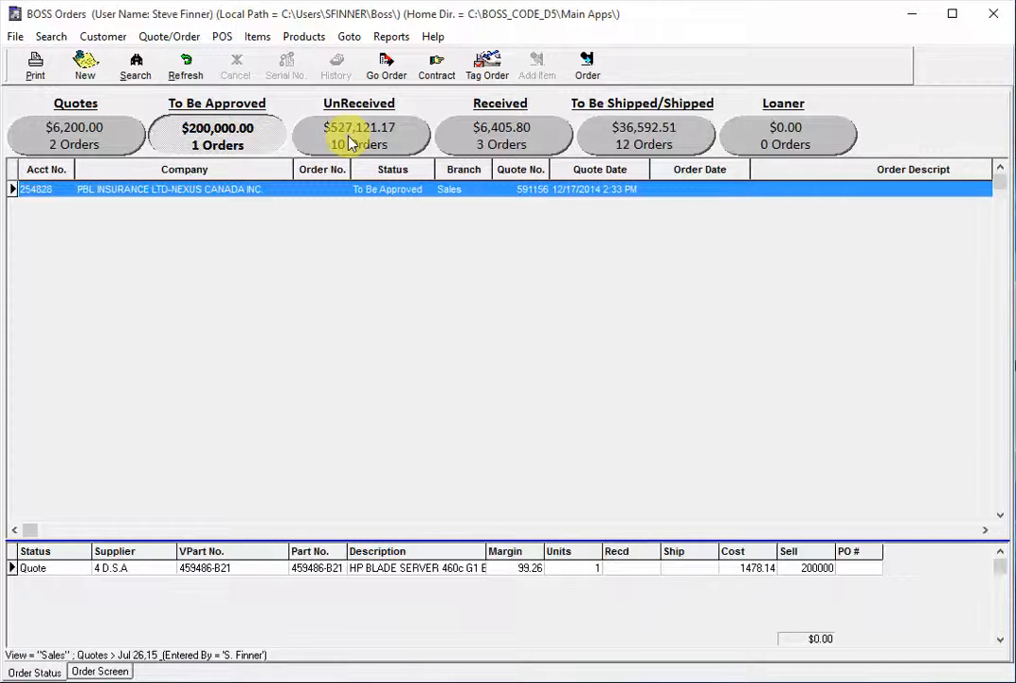
click(95, 142)
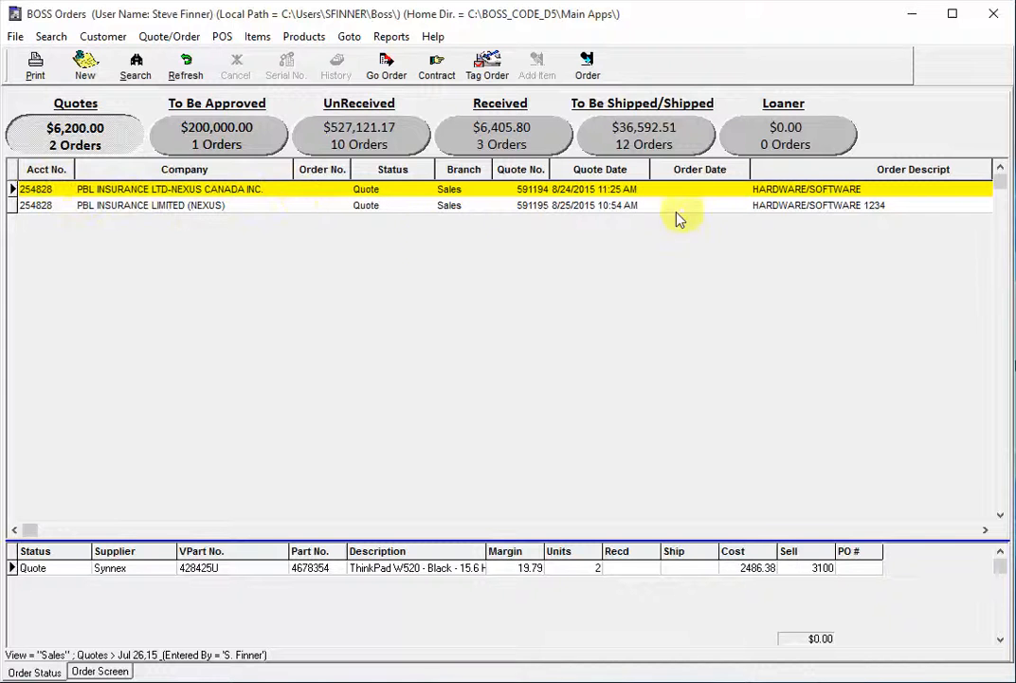
Examine which columns are available for the quotes grid and accept the column selection as it is.
right_click(320, 232)
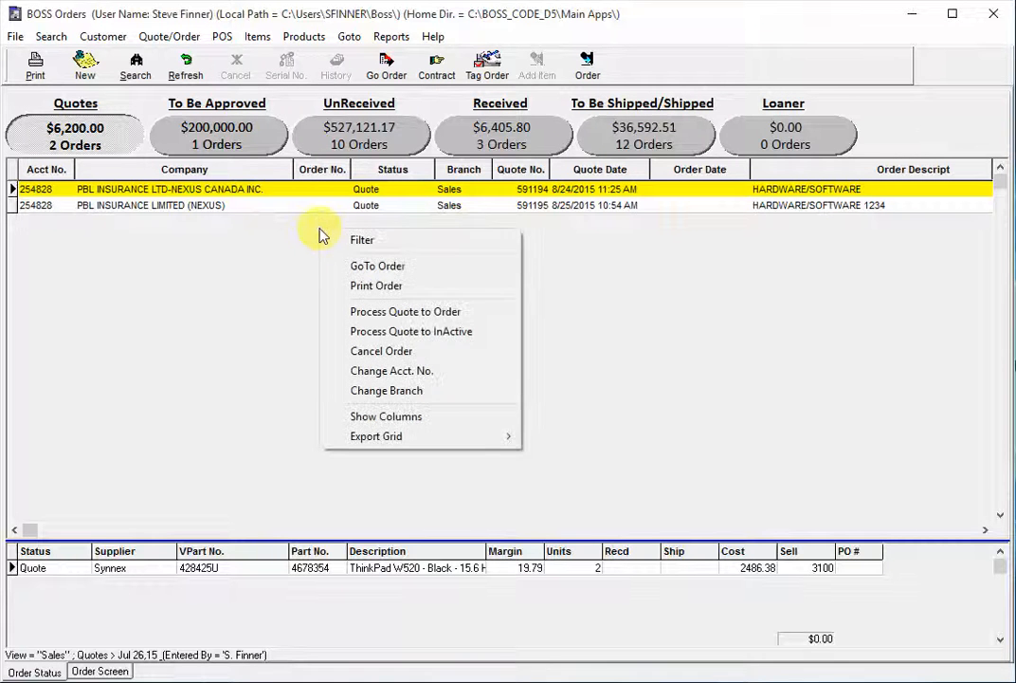
click(408, 417)
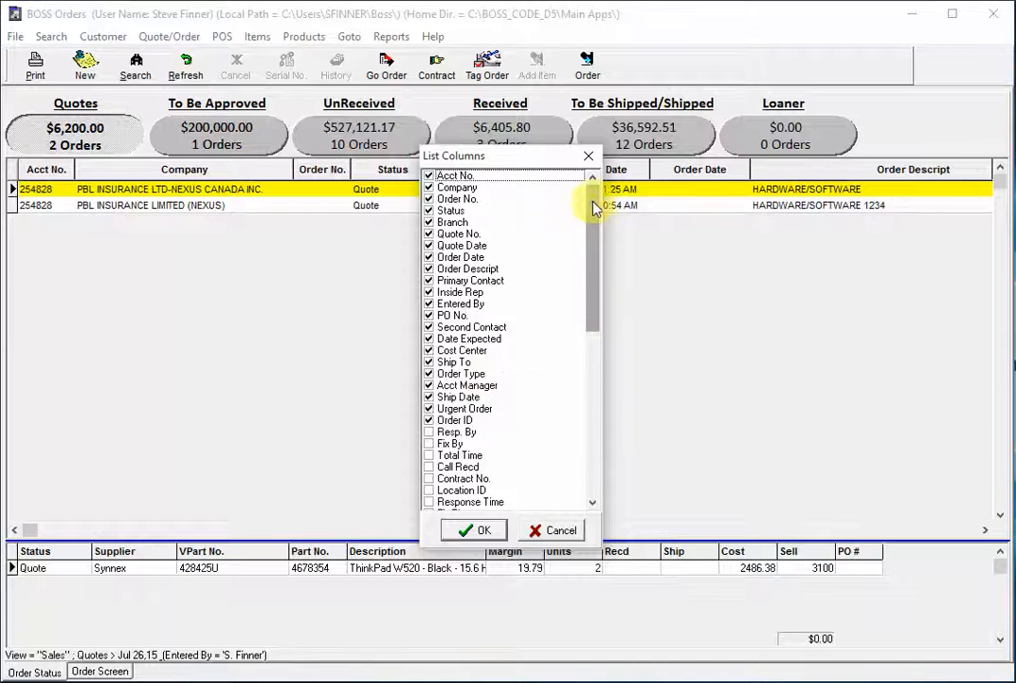
mouse_move(594, 207)
mouse_down()
mouse_move(596, 422)
mouse_move(598, 189)
mouse_move(596, 316)
mouse_move(596, 200)
mouse_up()
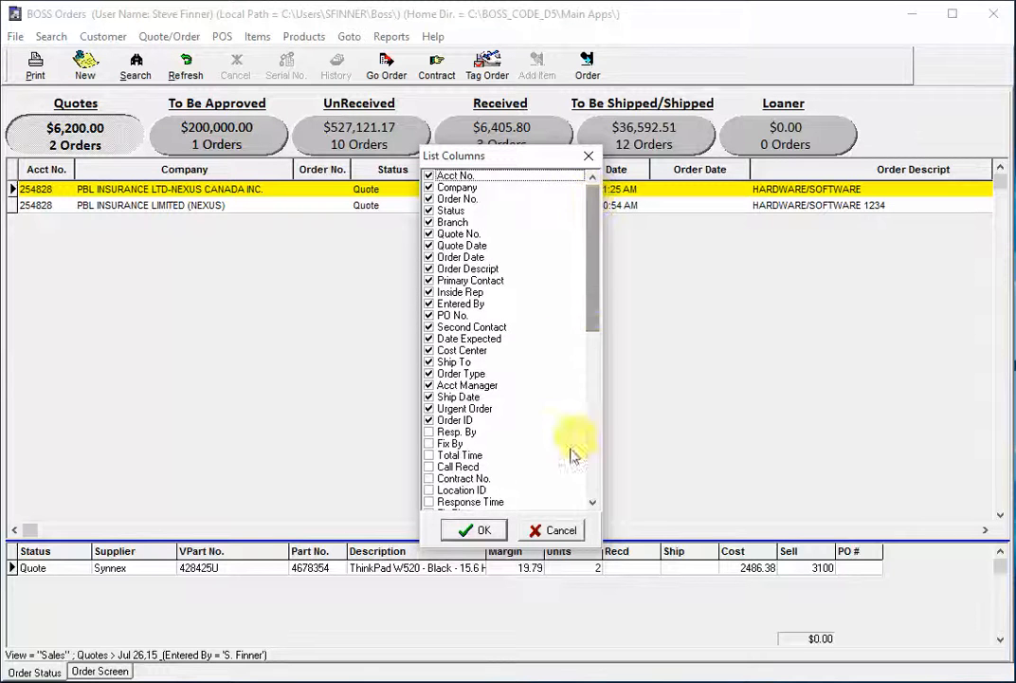
click(487, 532)
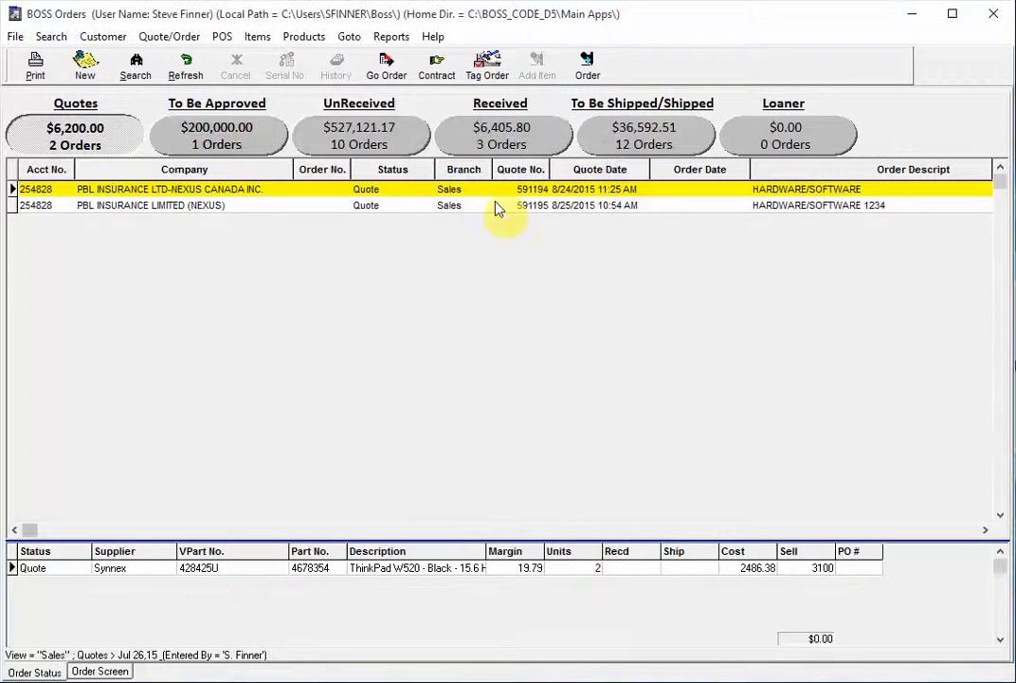
Open the PBL Insurance Ltd-Nexus Canada Inc. quote from the Quotes list.
mouse_move(385, 177)
mouse_down()
mouse_move(432, 177)
mouse_move(371, 180)
mouse_move(386, 178)
mouse_up()
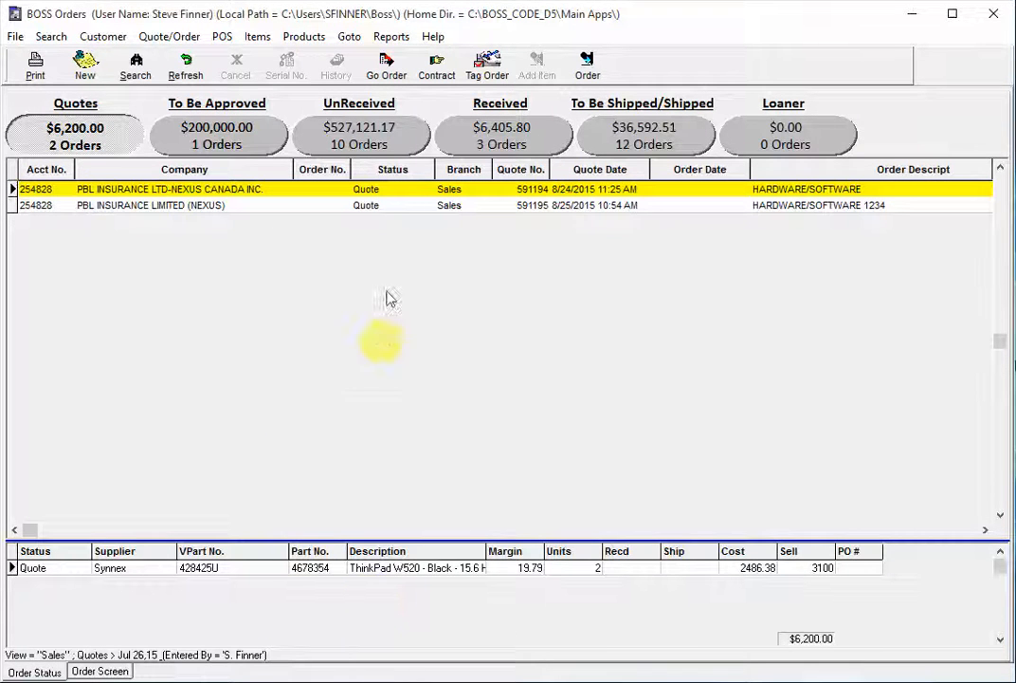
click(315, 208)
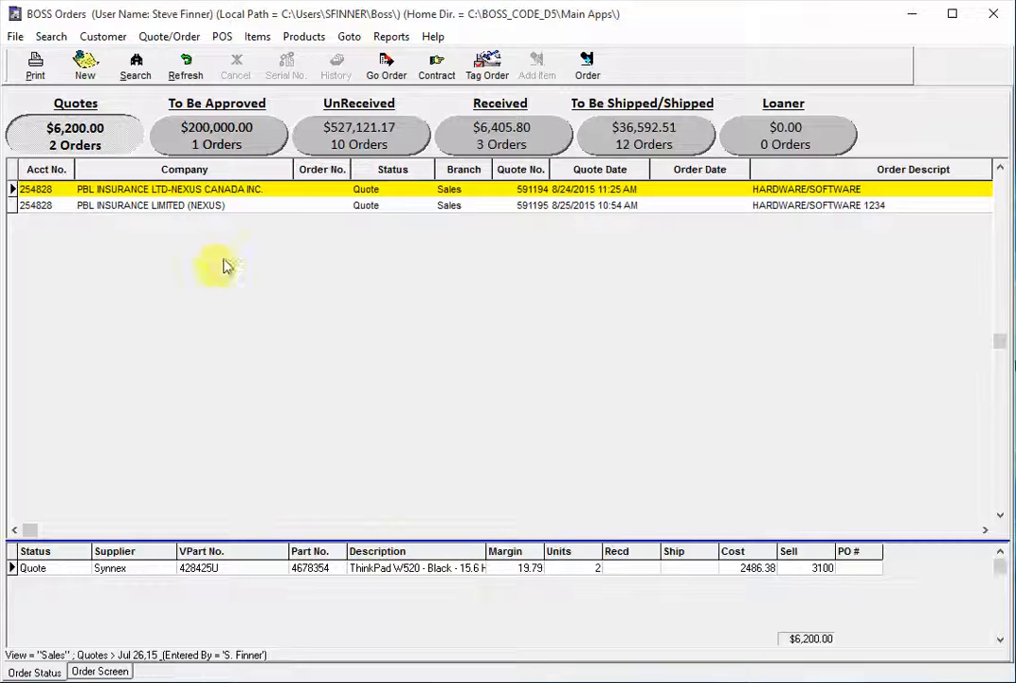
double_click(242, 190)
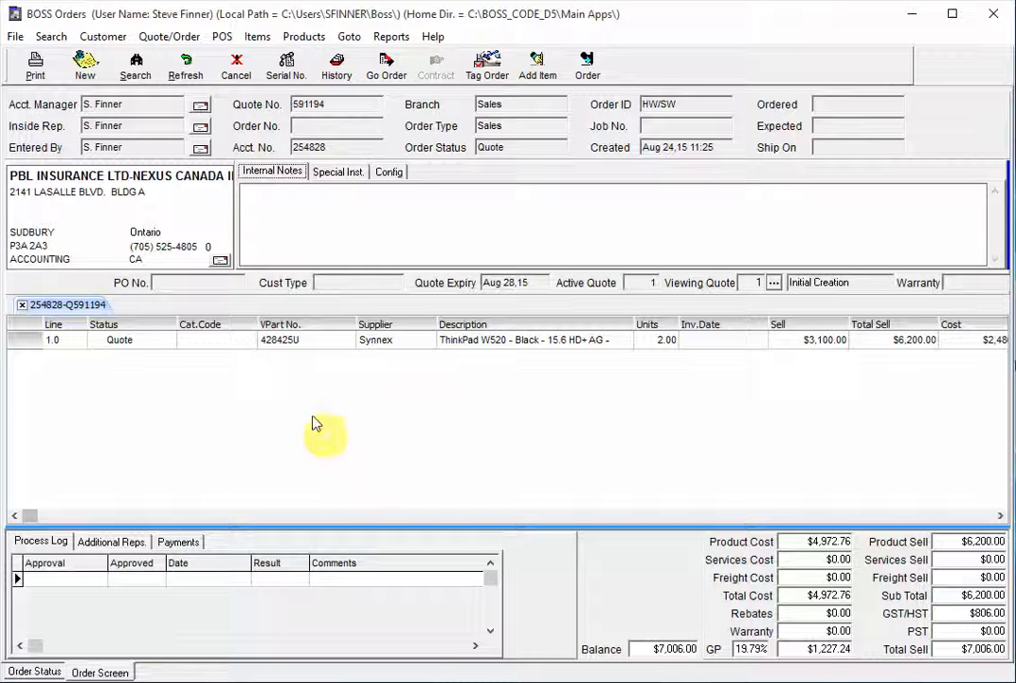
Search by quote number for the PBL Insurance Limited (Nexus) quote to open it alongside the first quote.
click(49, 37)
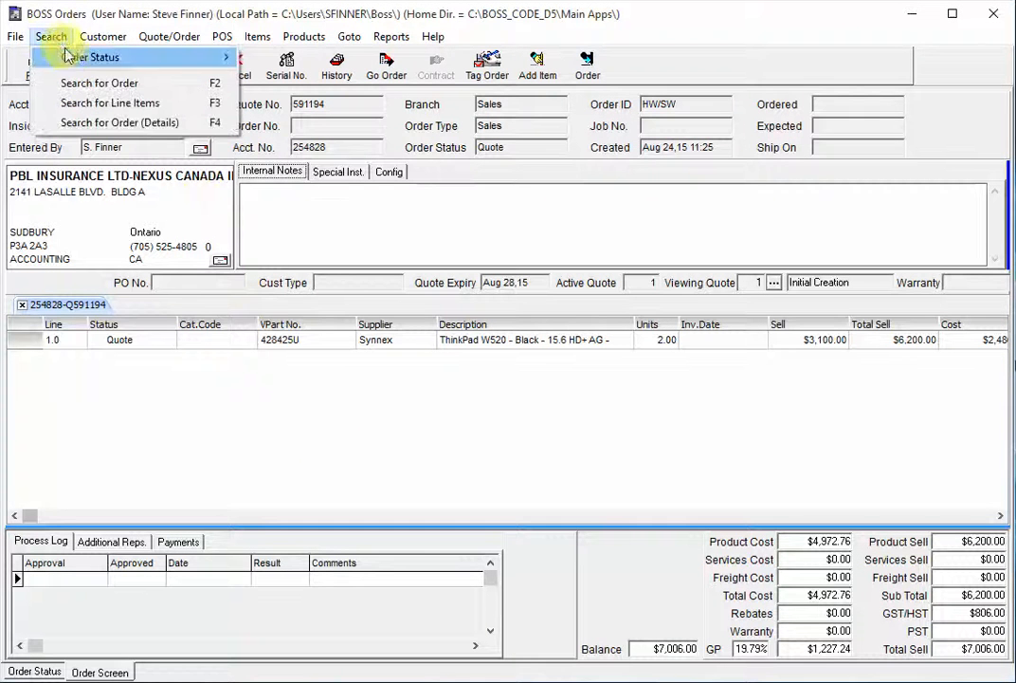
click(138, 90)
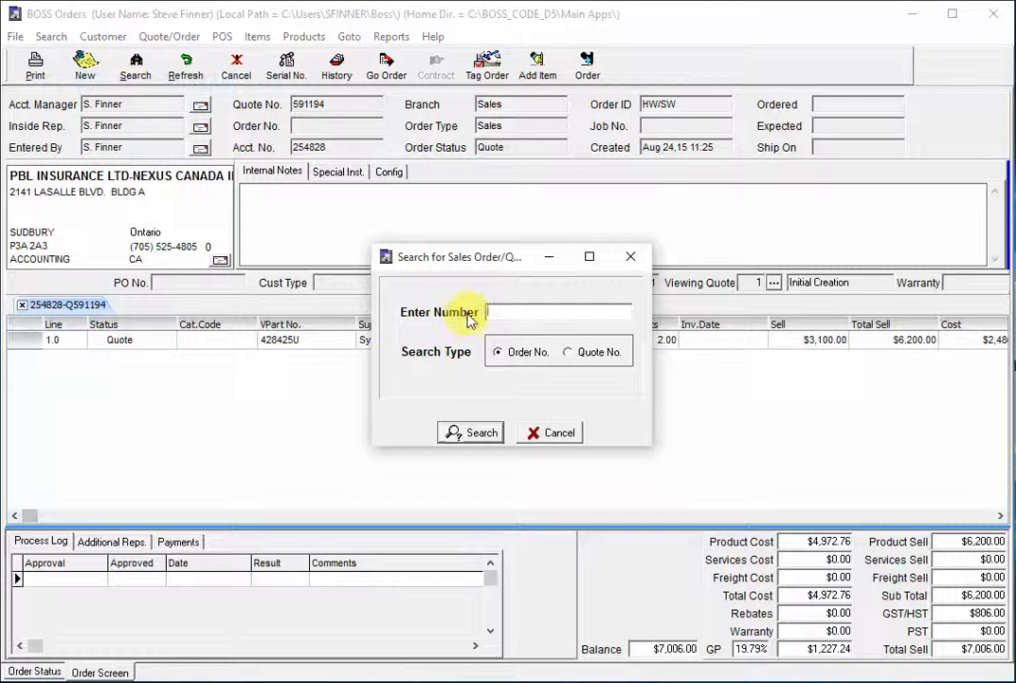
text(591195)
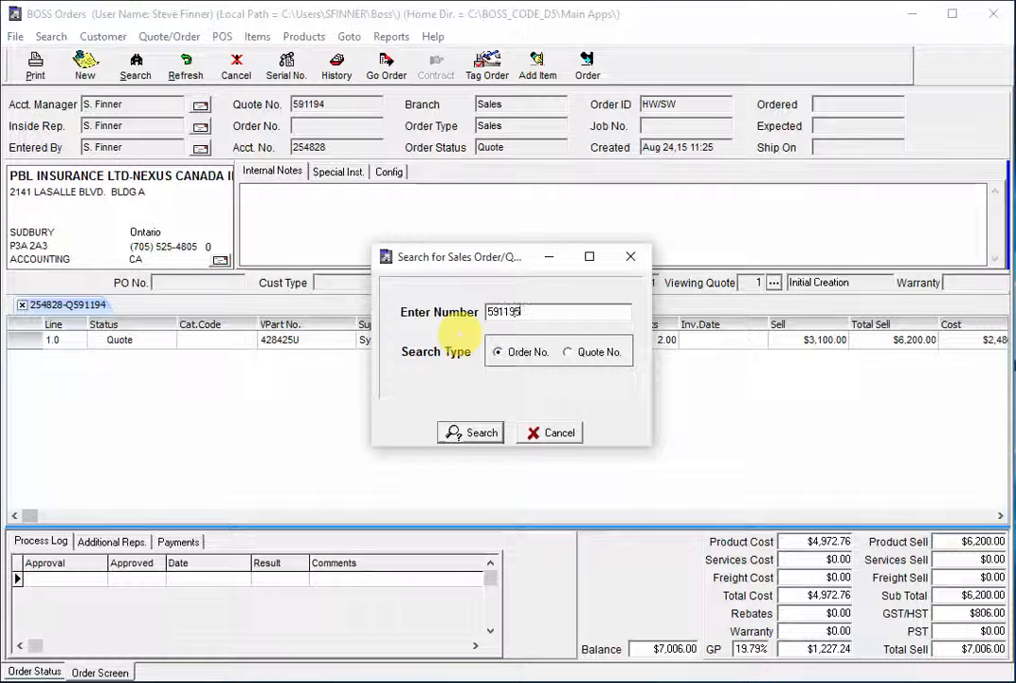
click(588, 353)
click(488, 431)
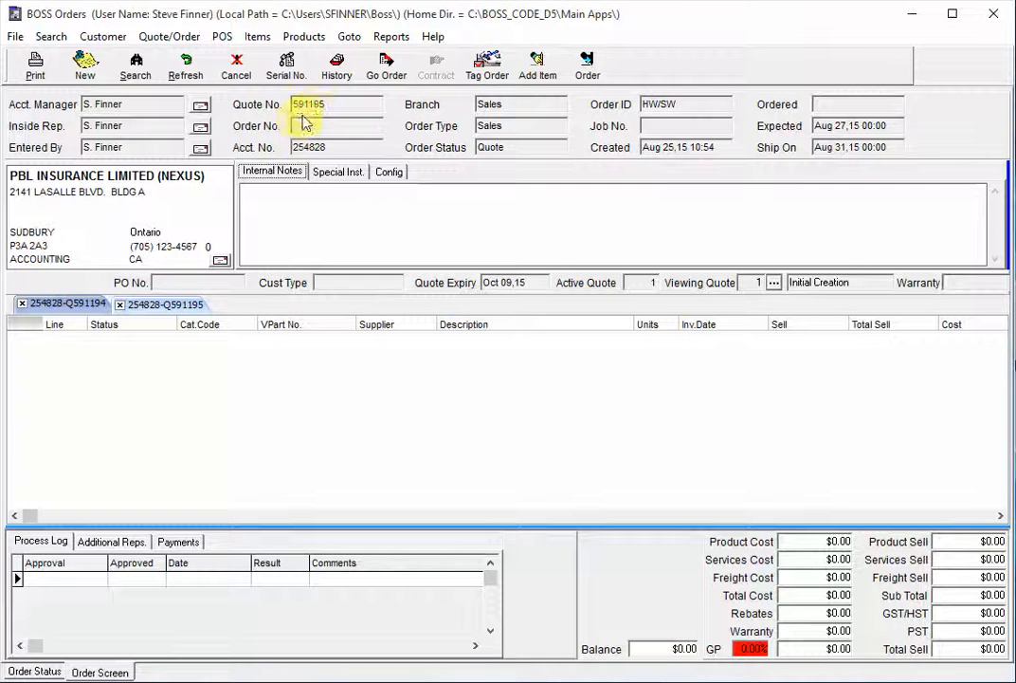
Switch back and forth between the two open PBL Insurance quotes to compare them.
click(95, 304)
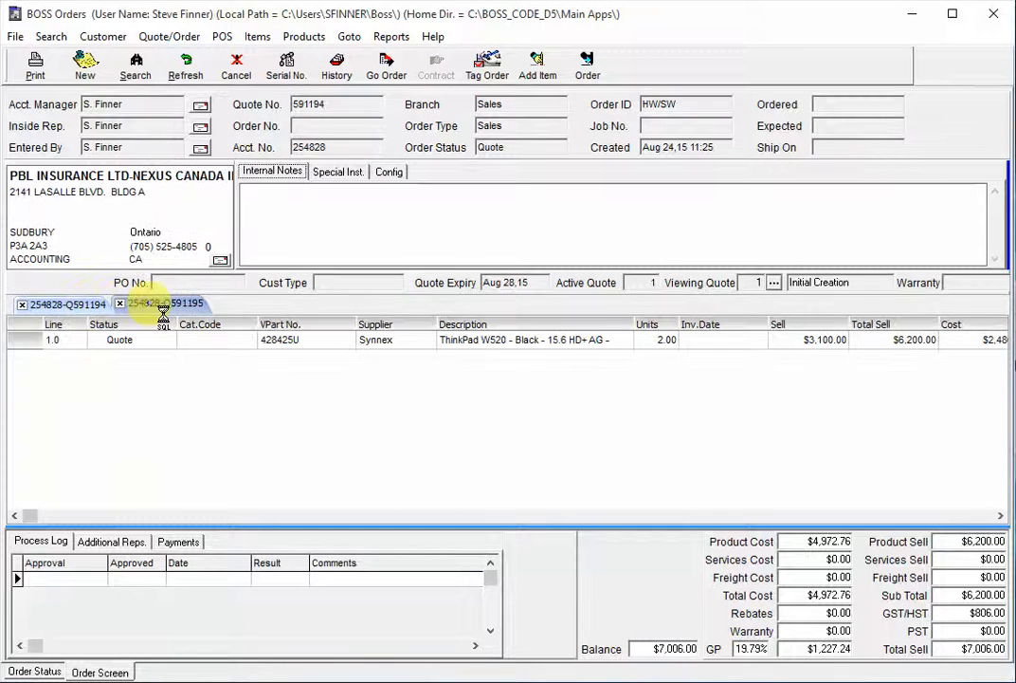
click(156, 303)
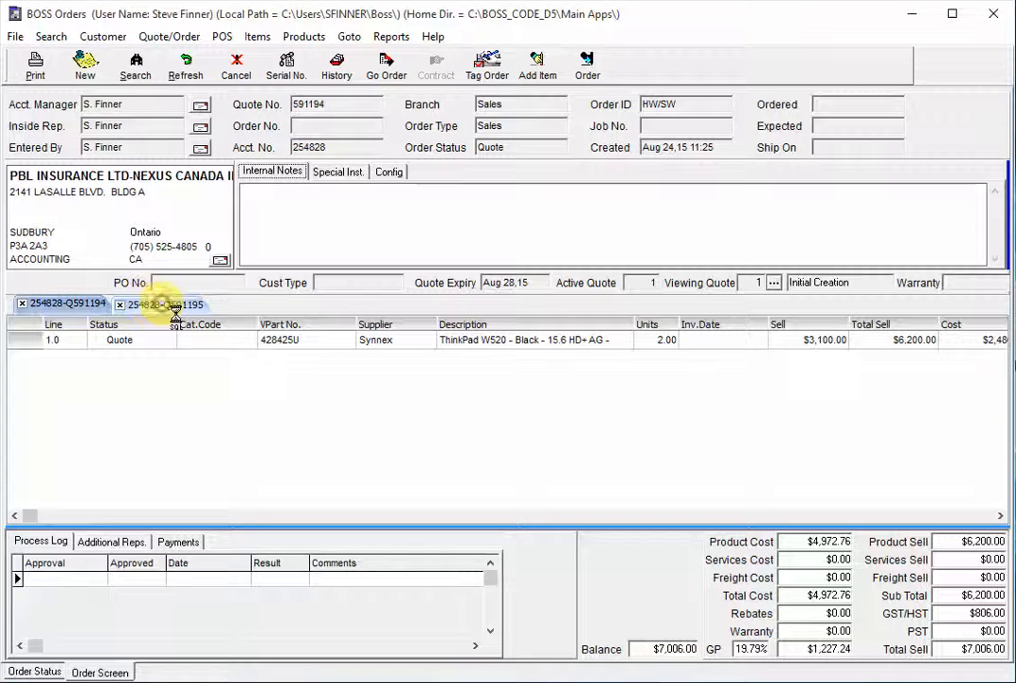
click(76, 306)
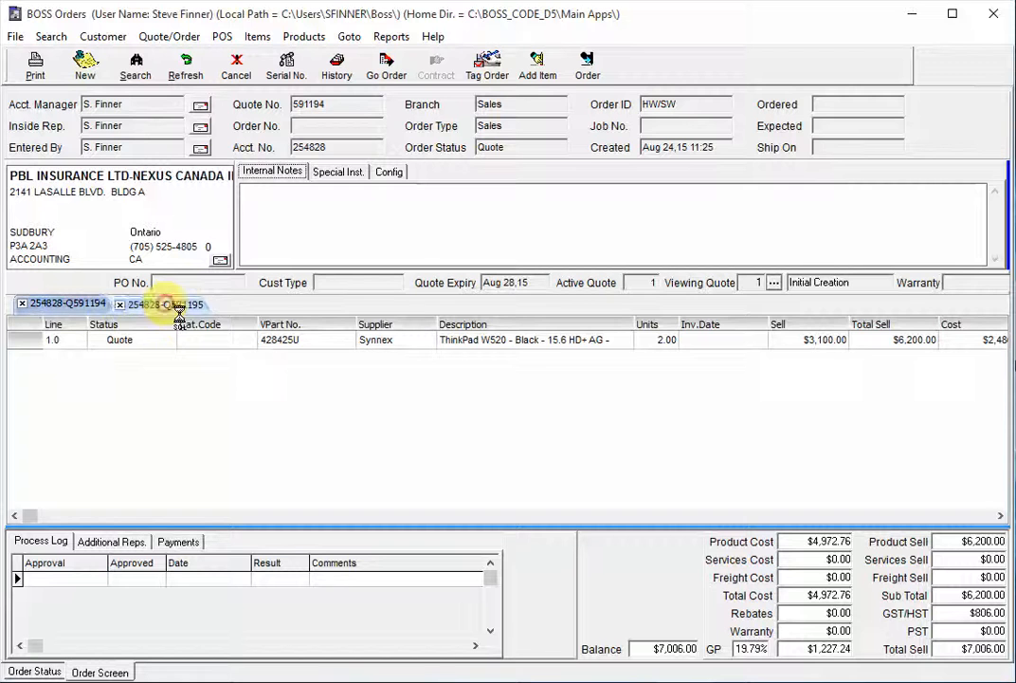
click(128, 305)
click(95, 308)
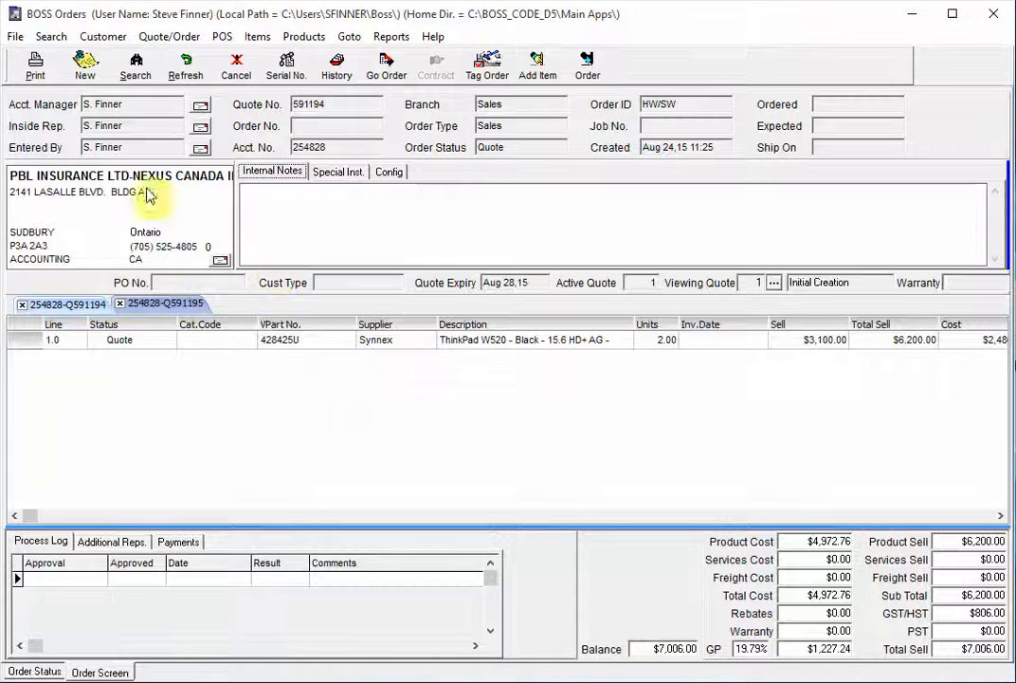
click(52, 36)
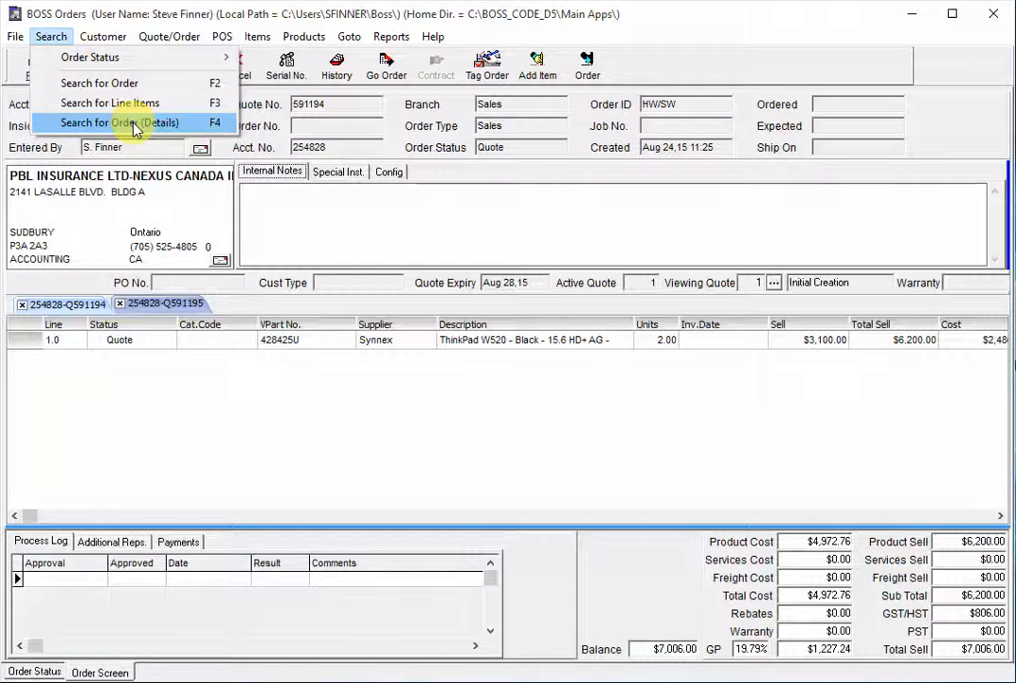
mouse_move(100, 40)
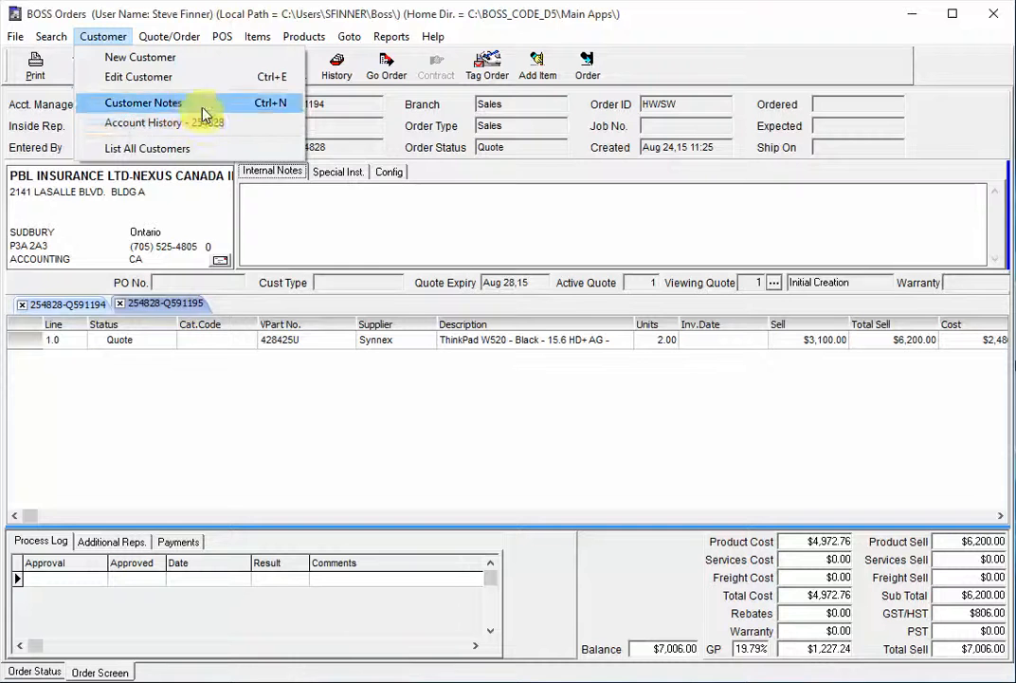
mouse_move(166, 40)
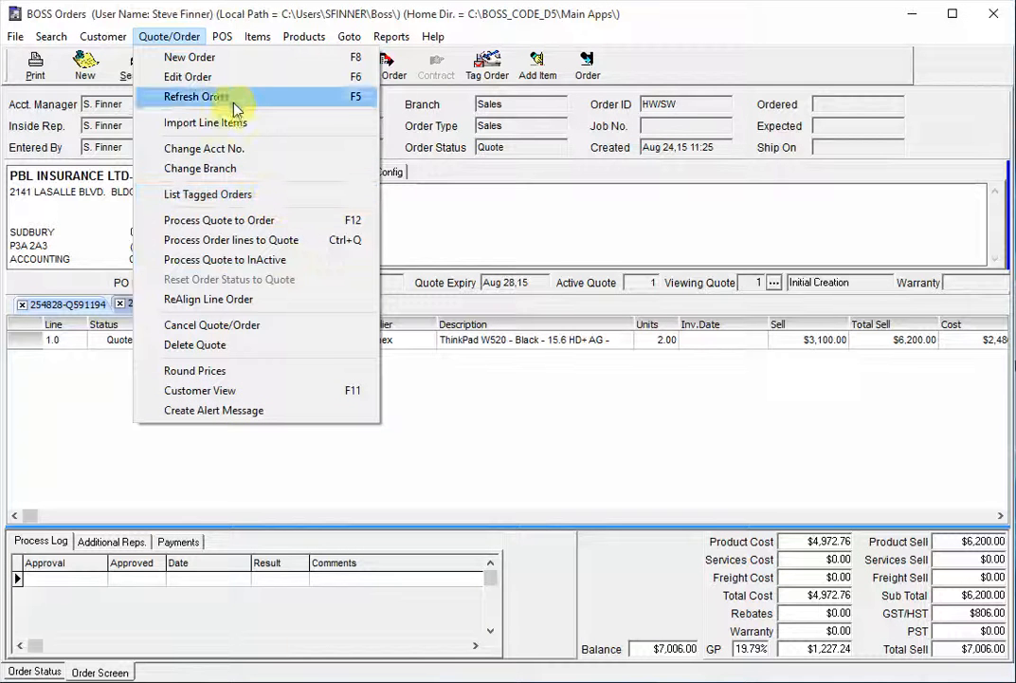
mouse_move(219, 38)
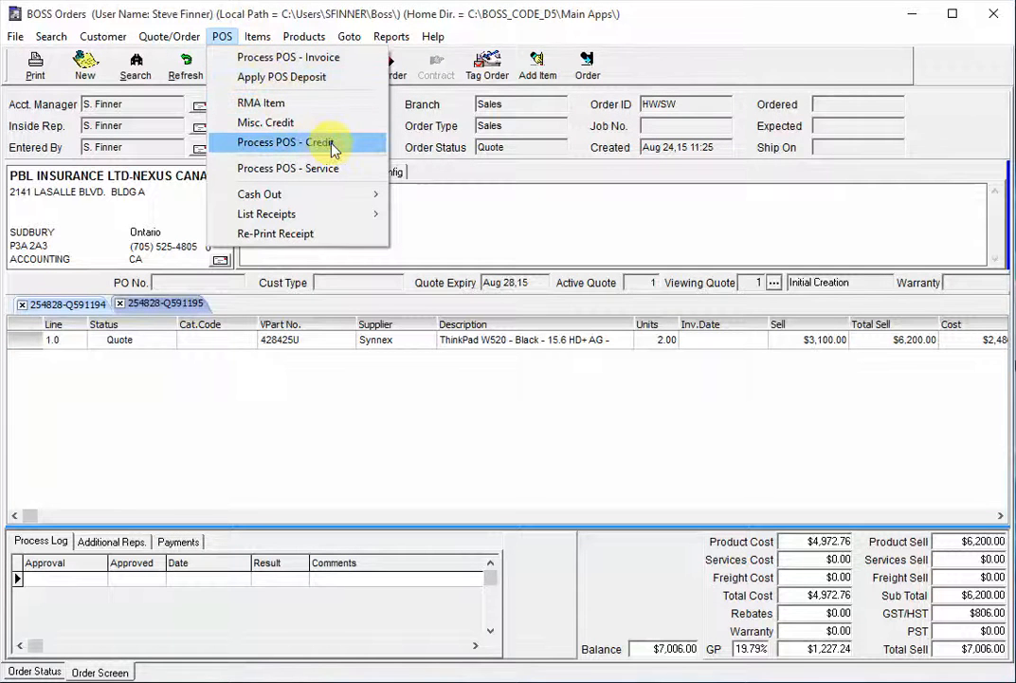
mouse_move(290, 201)
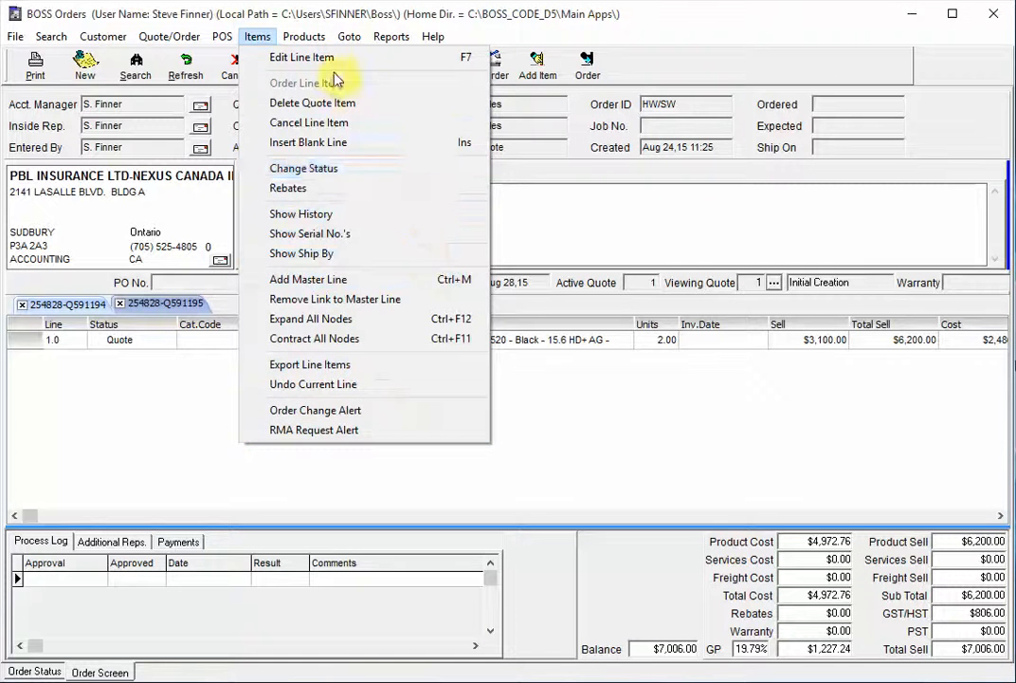
mouse_move(308, 40)
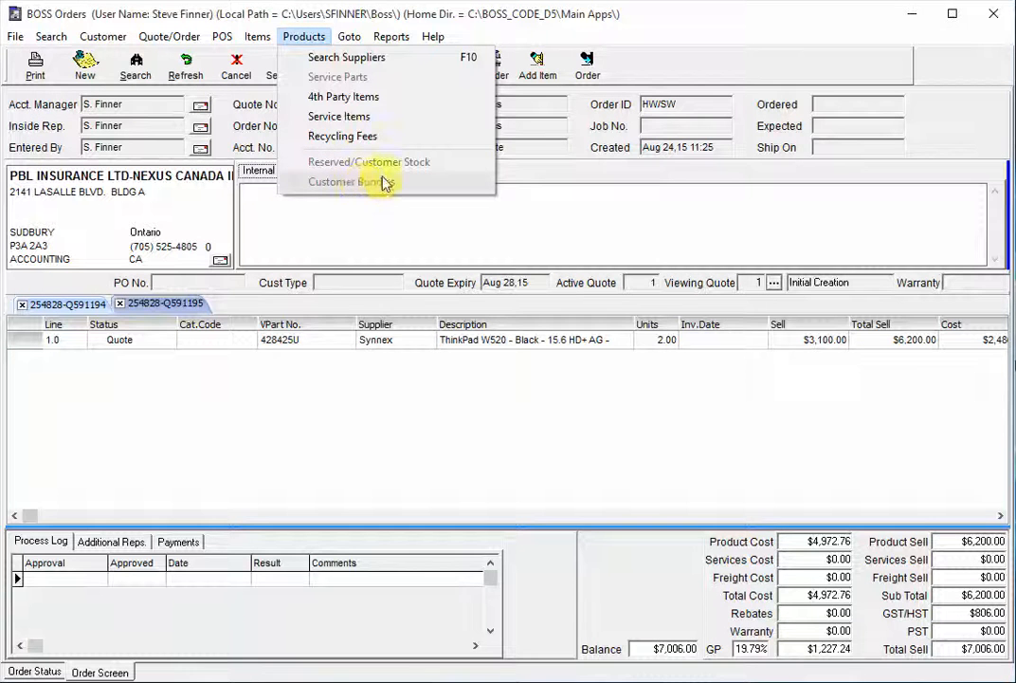
mouse_move(350, 38)
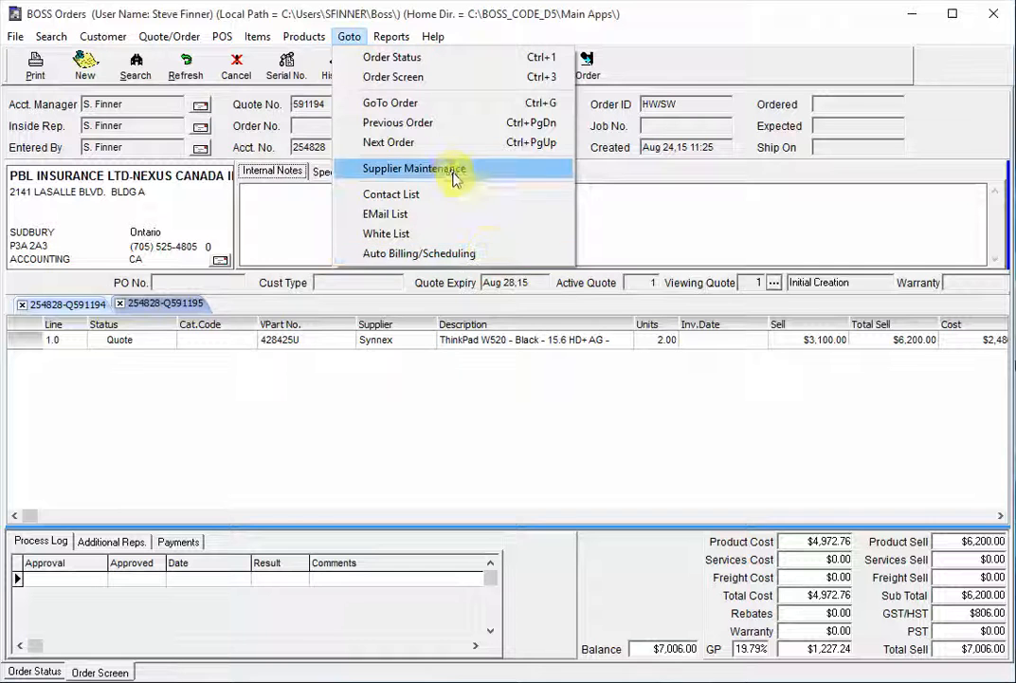
mouse_move(398, 39)
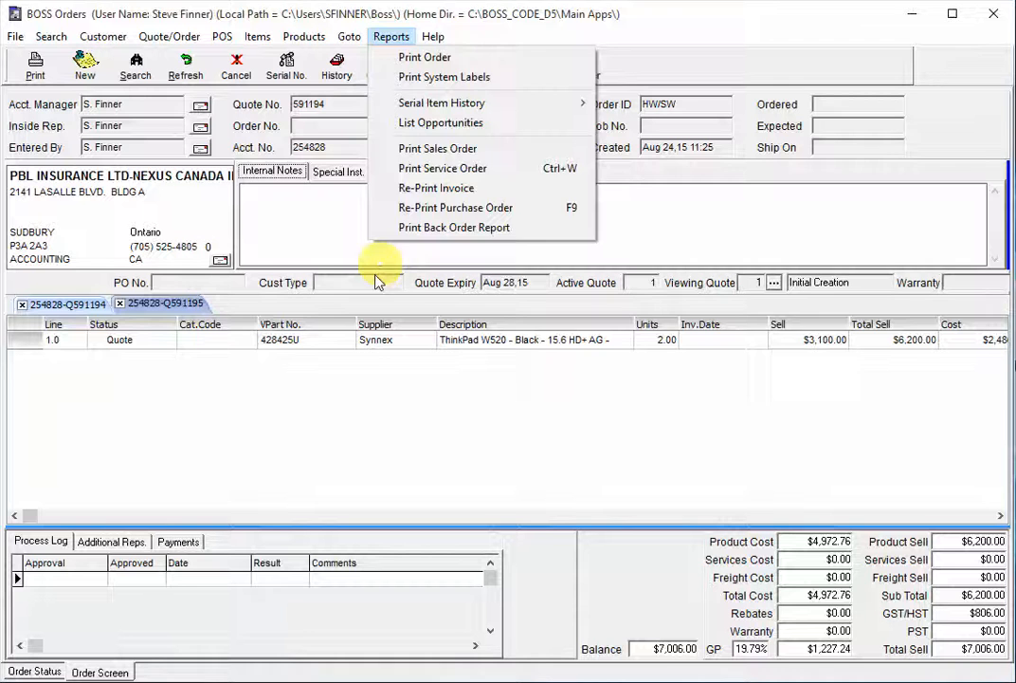
click(352, 384)
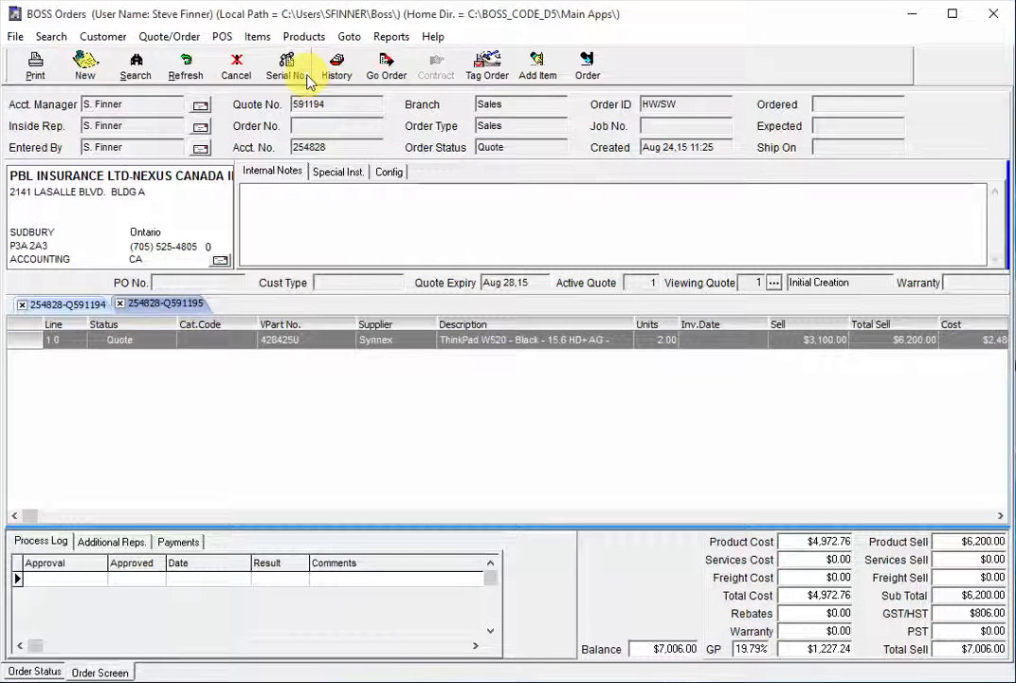
Examine the print-out options for the open PBL Insurance quote and leave them without printing.
click(35, 73)
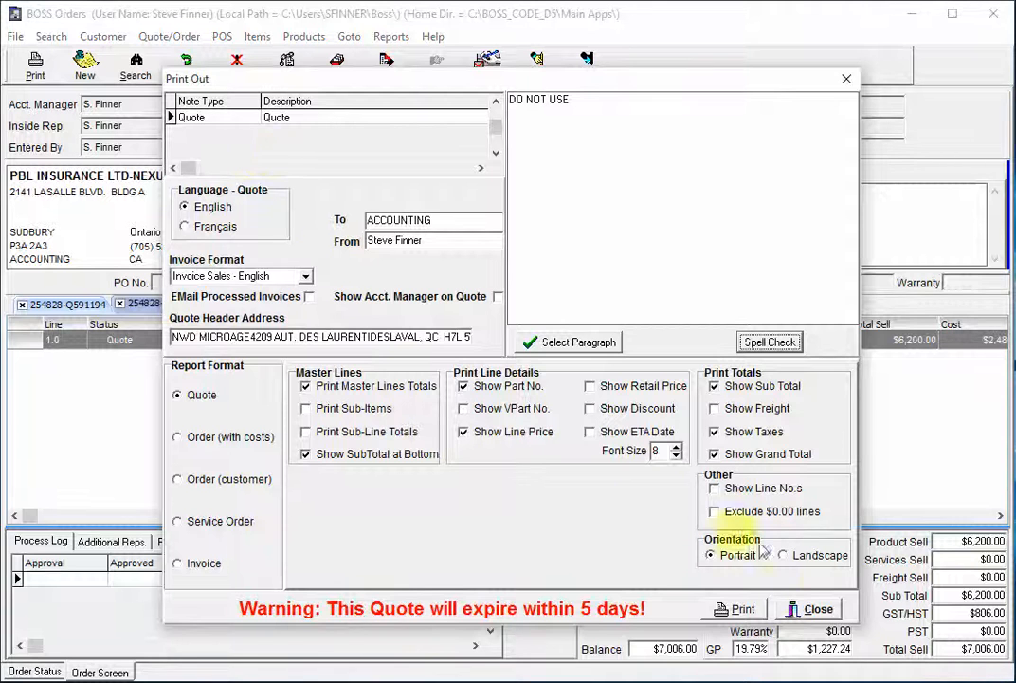
click(817, 610)
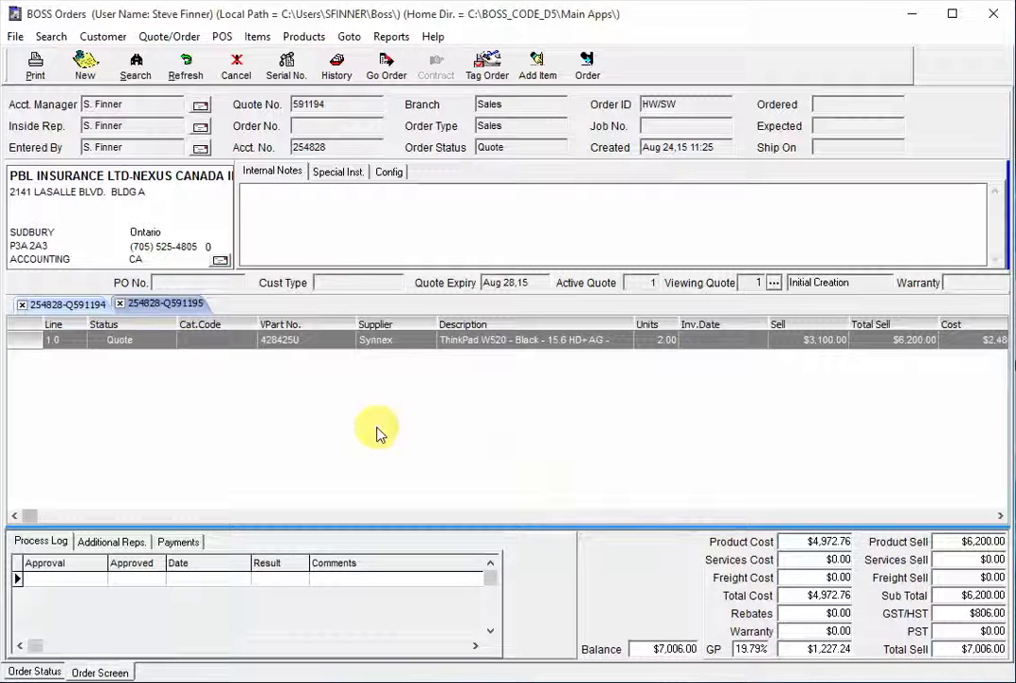